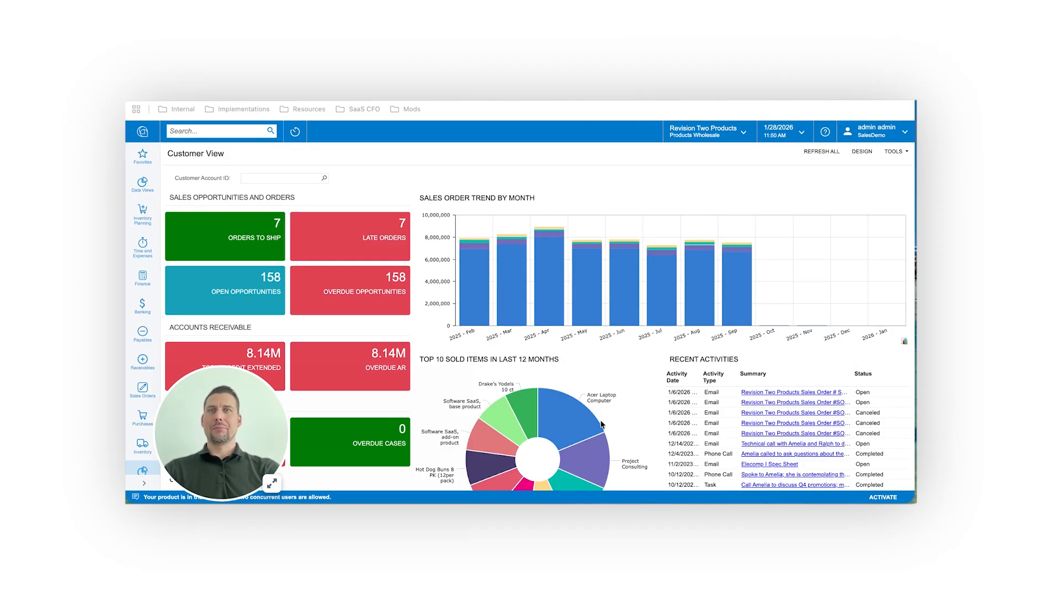
pyautogui.moveTo(279, 429); pyautogui.dragTo(891, 419)
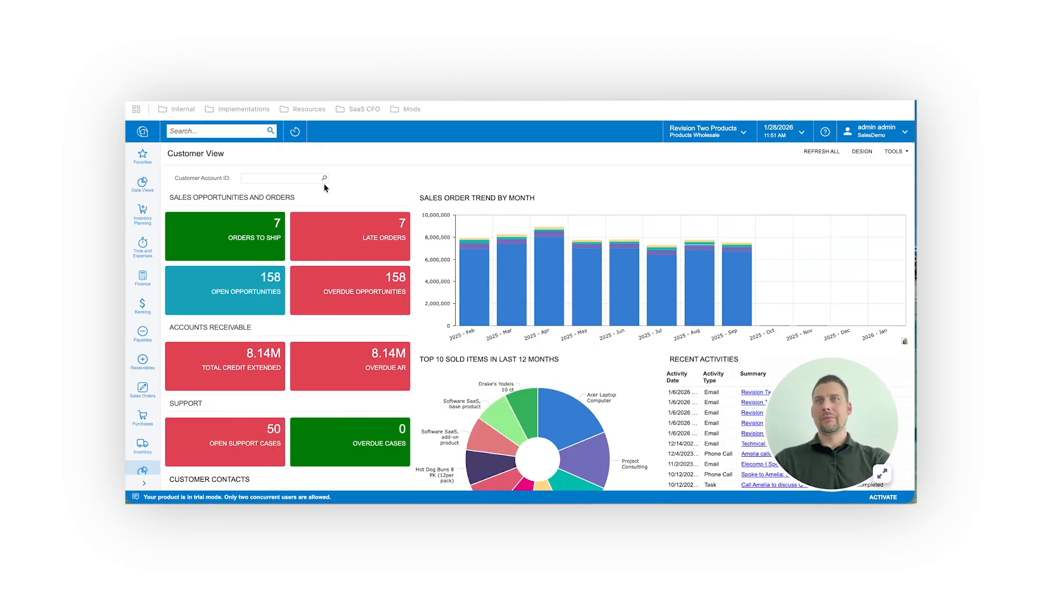
# - Search for Reason Codes in Receivables, open the ALLOWANCE reason code and look up the choices for its account
pyautogui.click(184, 130)
pyautogui.write('reaso')
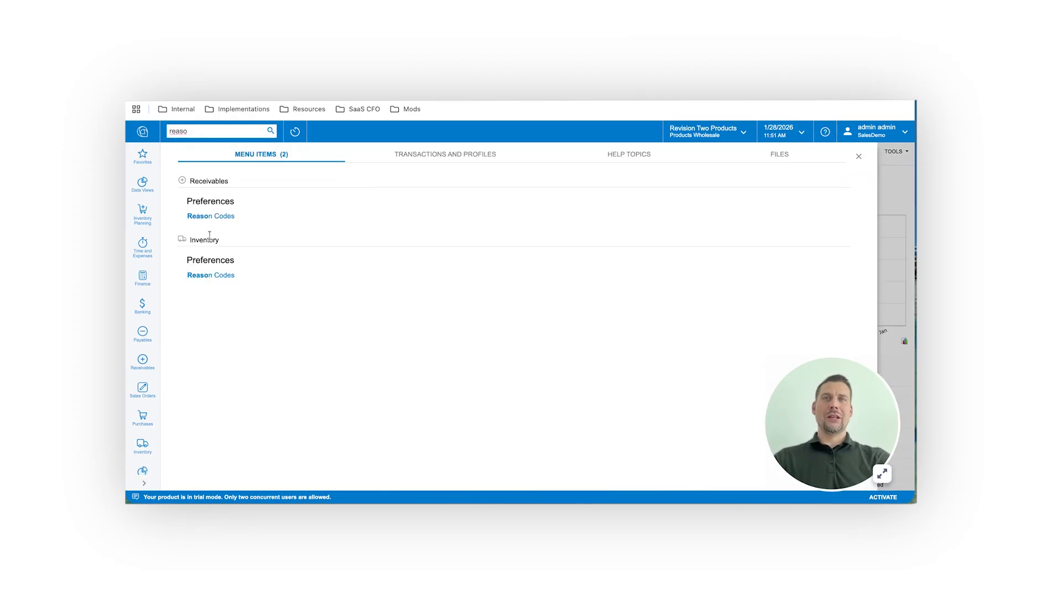
pyautogui.click(224, 218)
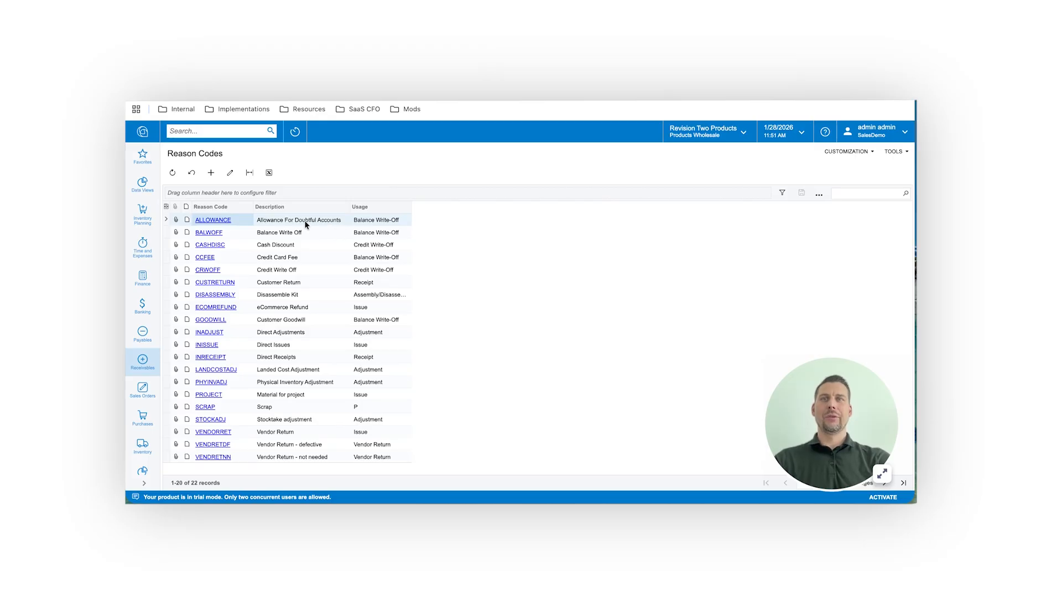
pyautogui.click(227, 221)
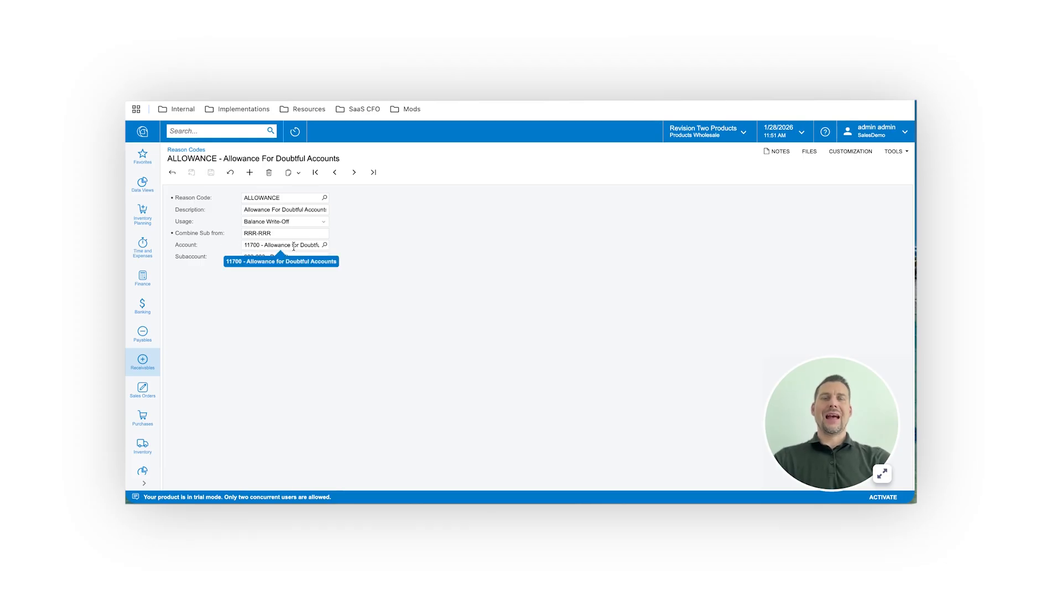
pyautogui.click(325, 246)
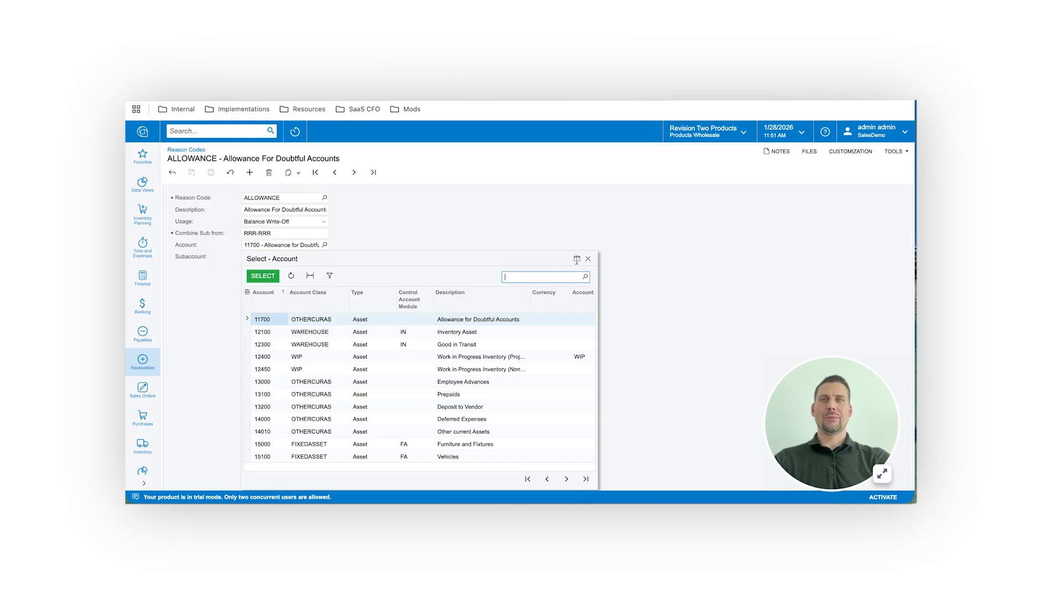
pyautogui.click(588, 259)
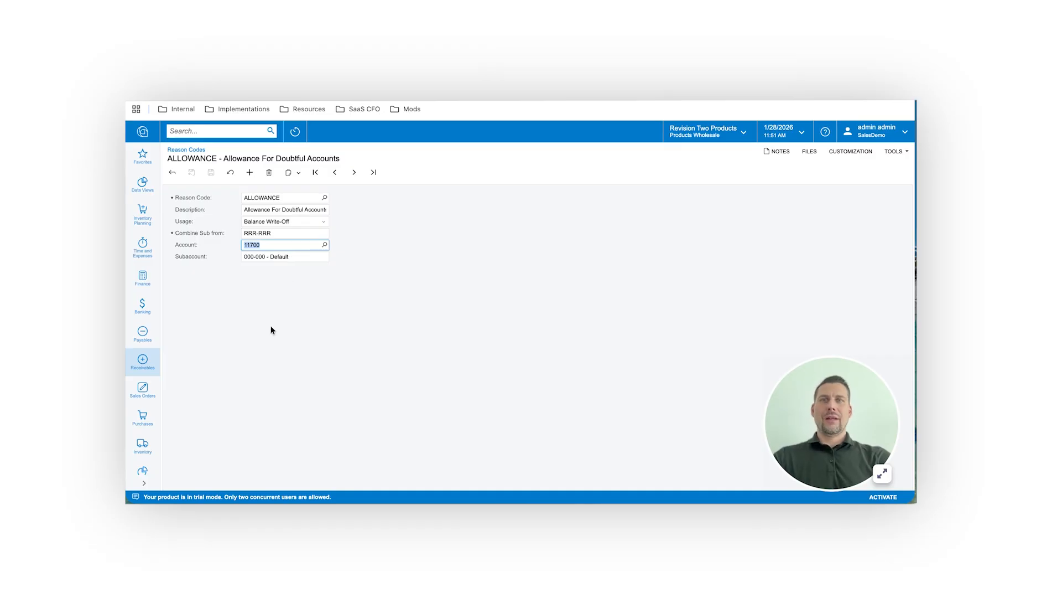
# - Open the GL journal transaction described as Allowance for Doubtful Accounts and review its debit and credit lines
pyautogui.click(151, 288)
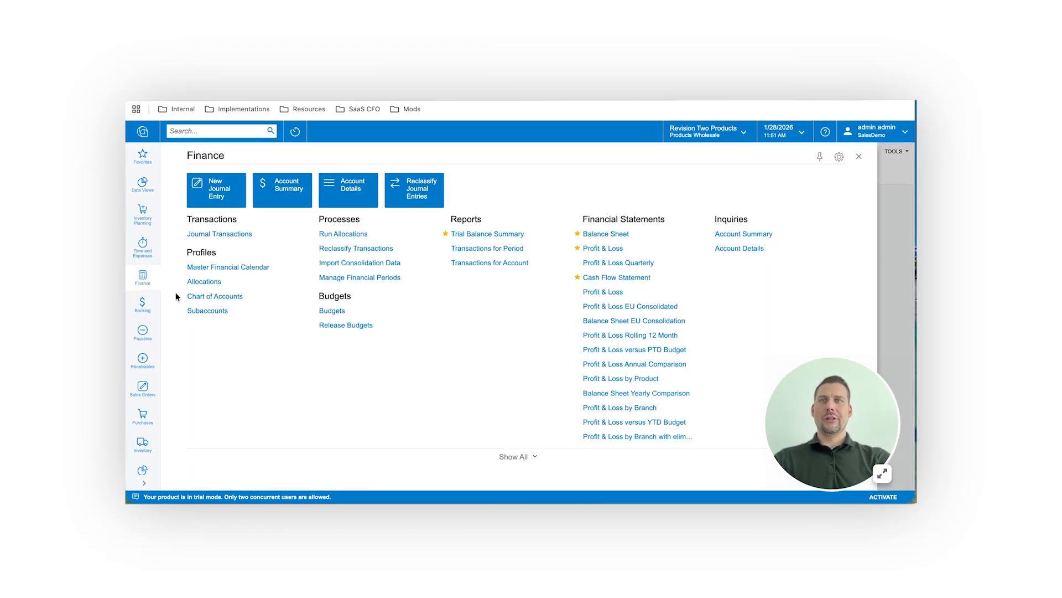
pyautogui.click(218, 235)
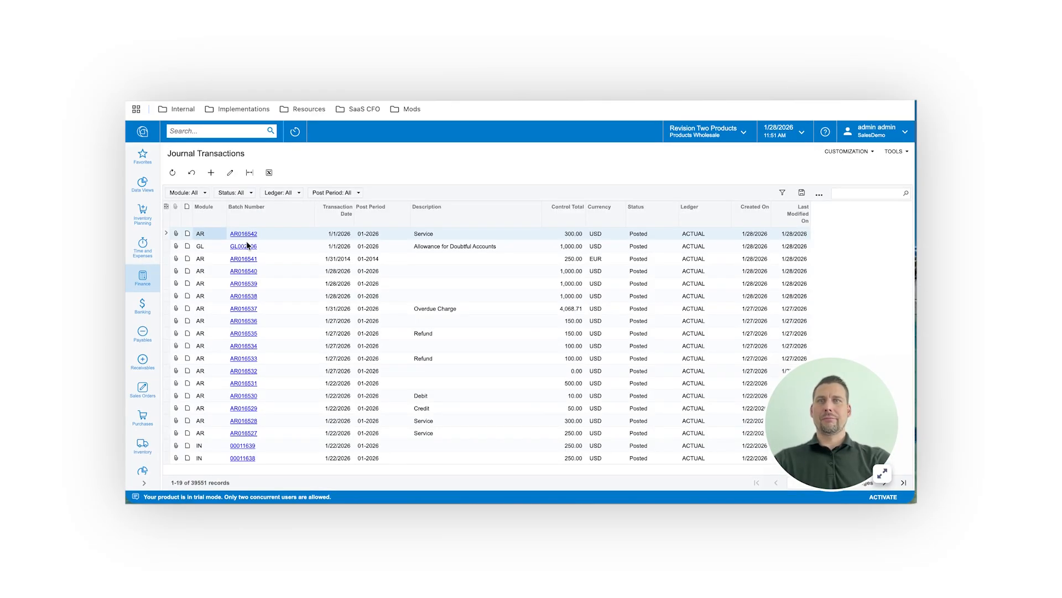
pyautogui.click(245, 249)
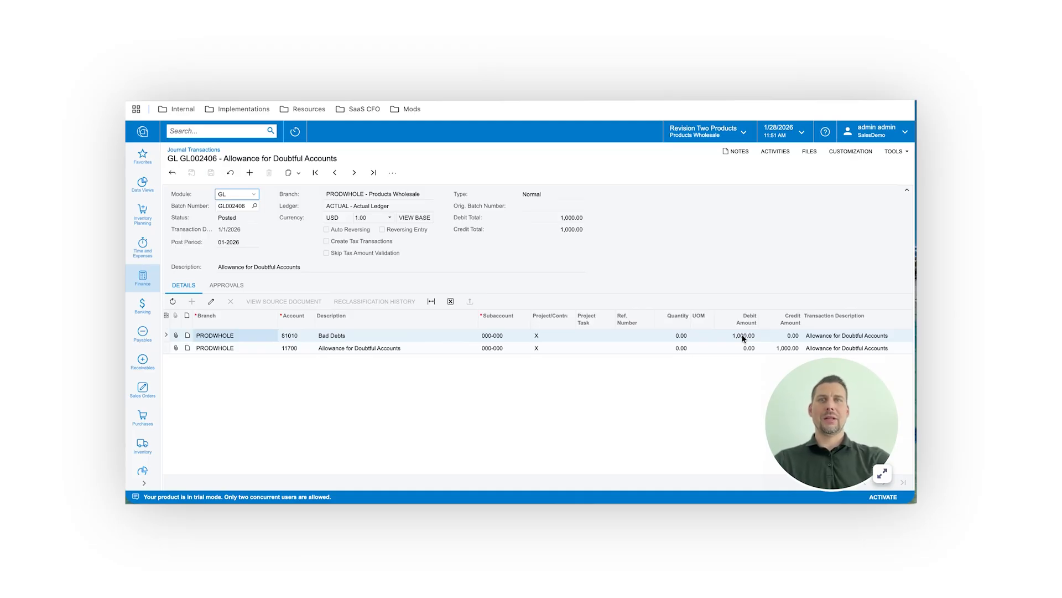
pyautogui.click(733, 350)
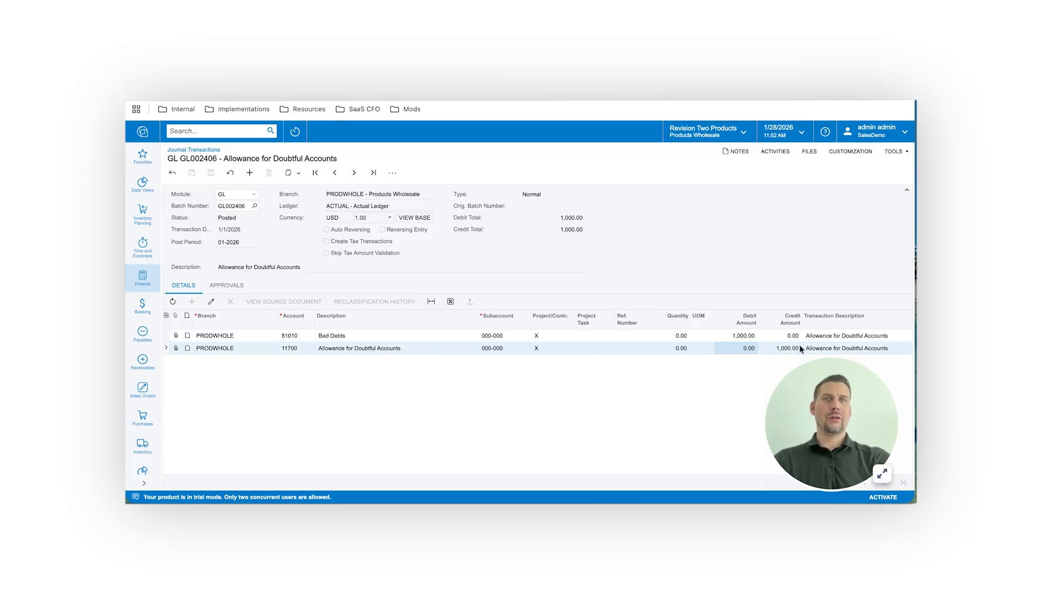
# - View the Account Details inquiry for account 11700, Allowance for Doubtful Accounts
pyautogui.click(133, 282)
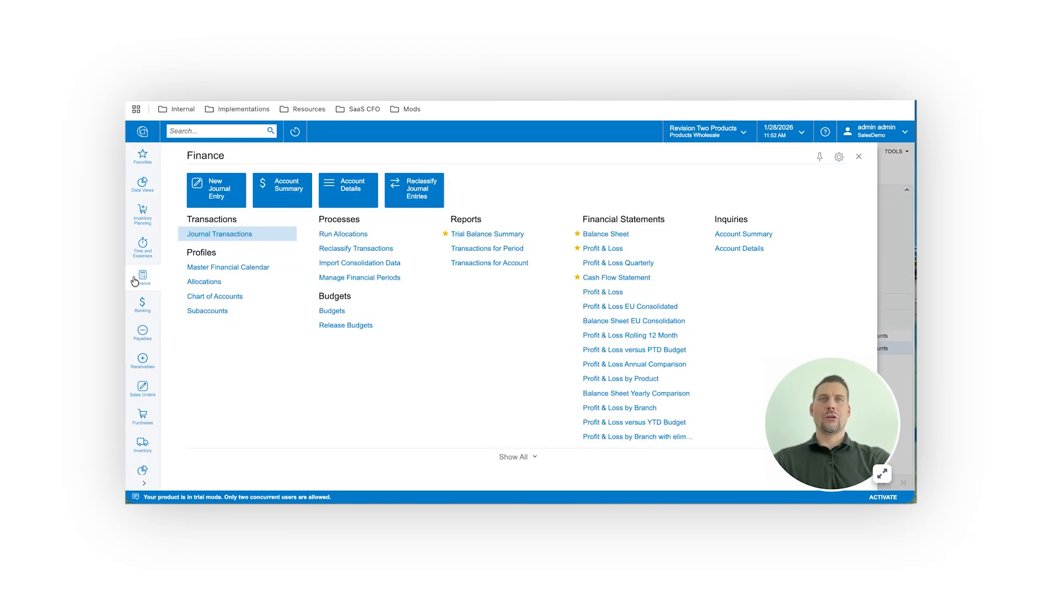
pyautogui.click(755, 251)
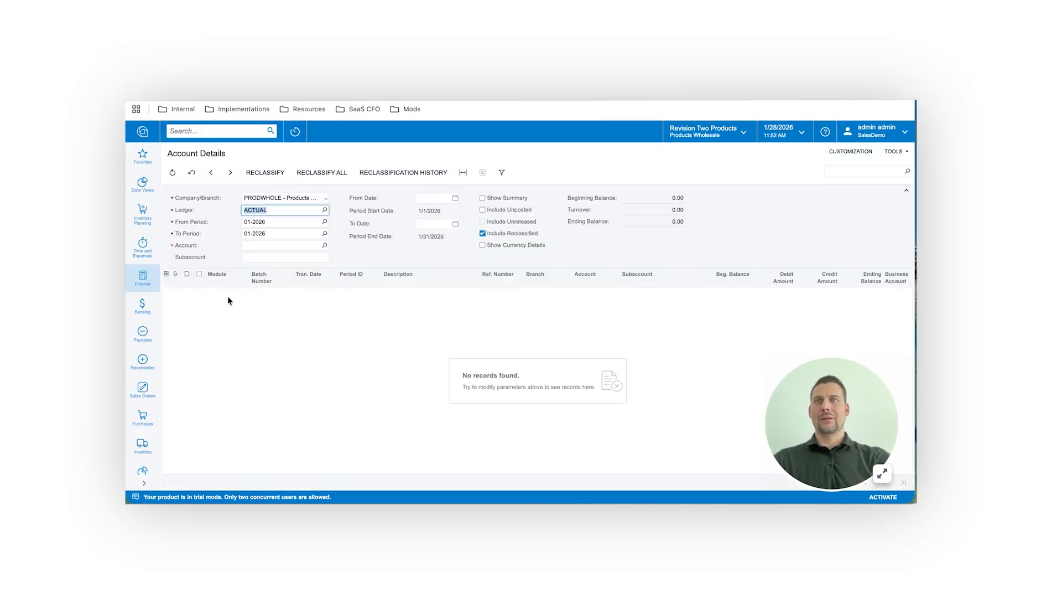
pyautogui.click(251, 246)
pyautogui.write('allo')
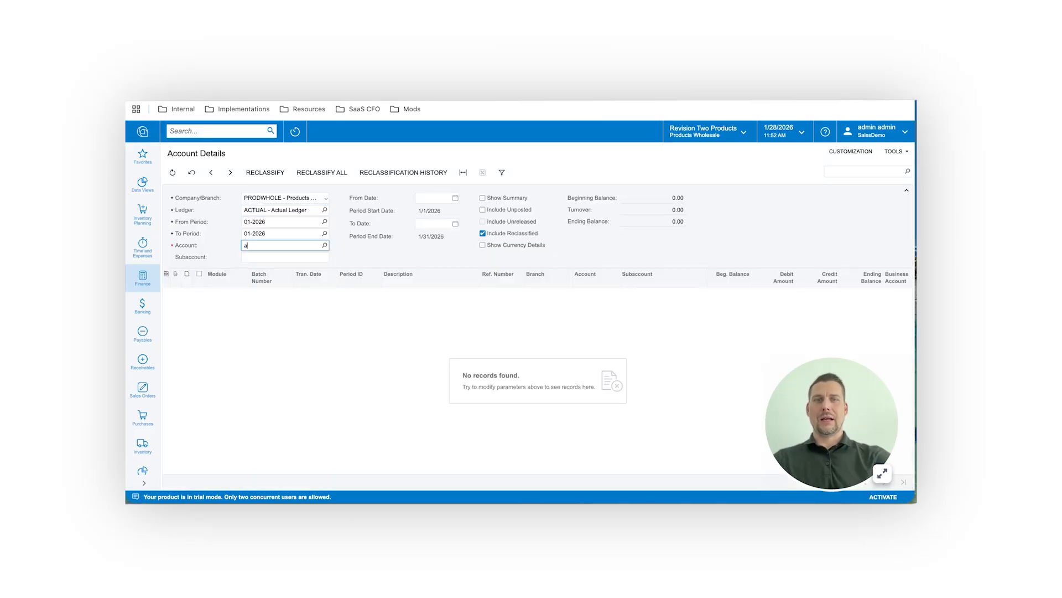
pyautogui.click(274, 256)
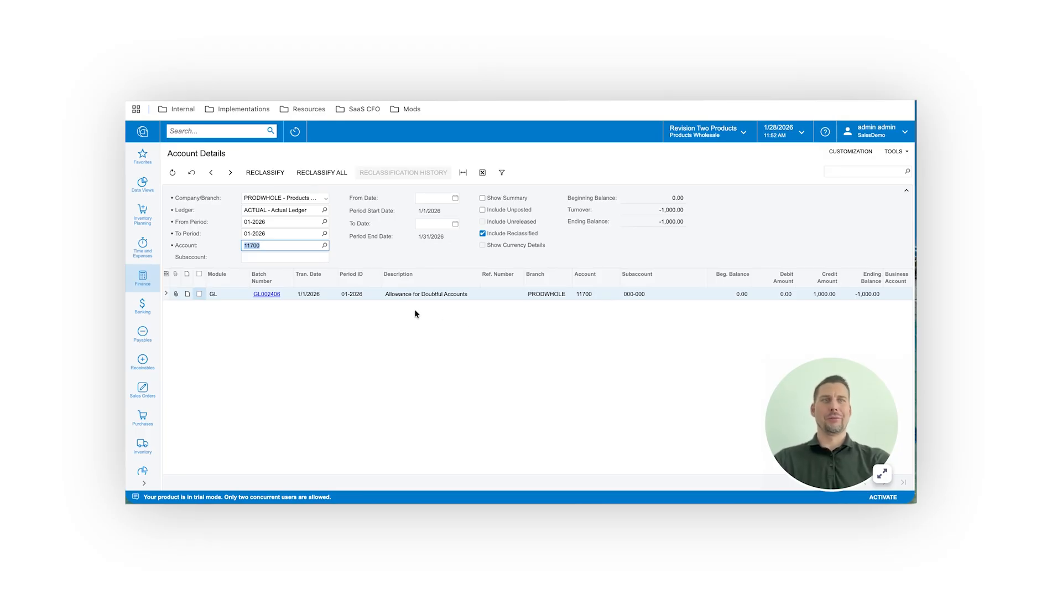
# - Open the Western Star Trucks invoice from Invoices and Memos and review its details
pyautogui.click(142, 360)
pyautogui.click(219, 234)
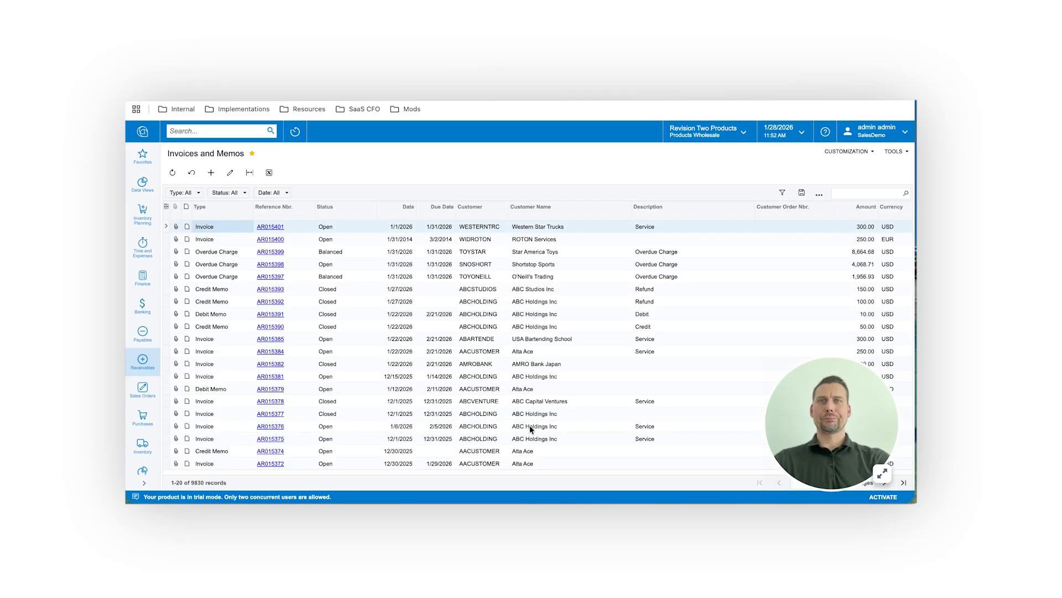
pyautogui.click(276, 231)
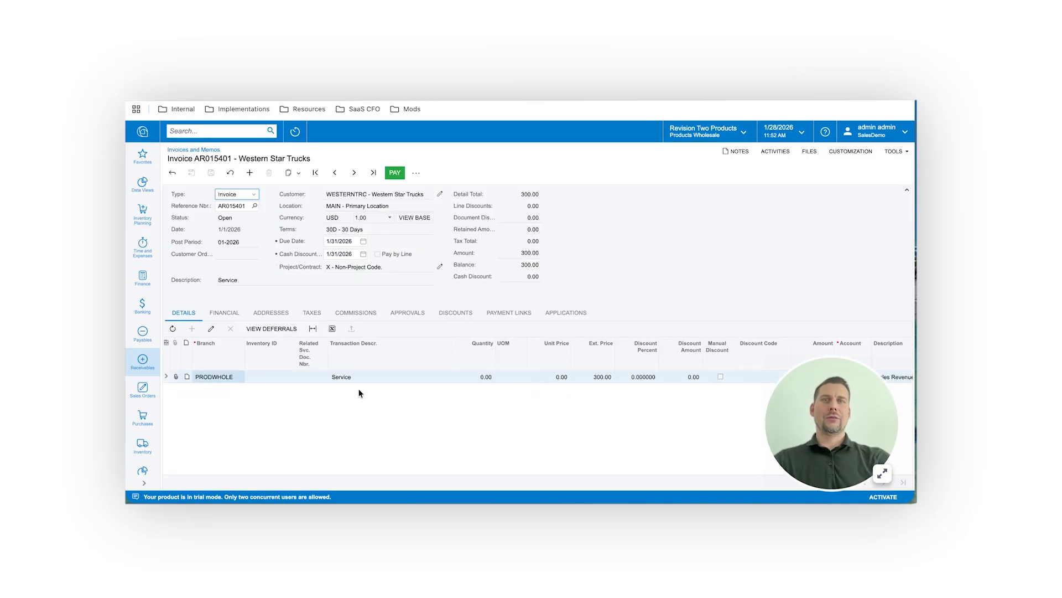
pyautogui.click(416, 218)
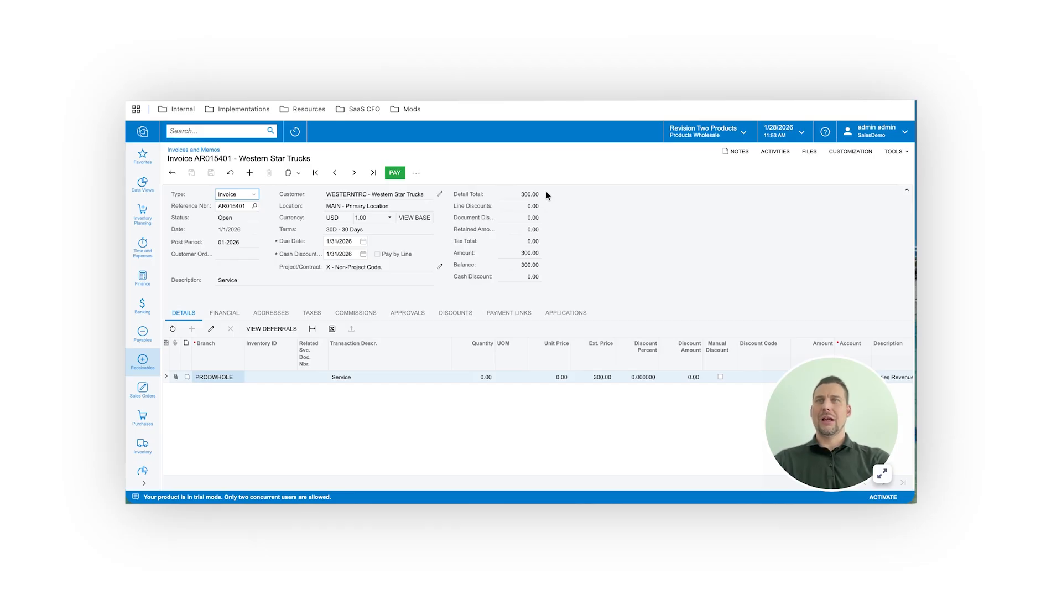
# - Search for the Write Off Balances and Credits process, open it and choose Balance WO as the type
pyautogui.click(177, 130)
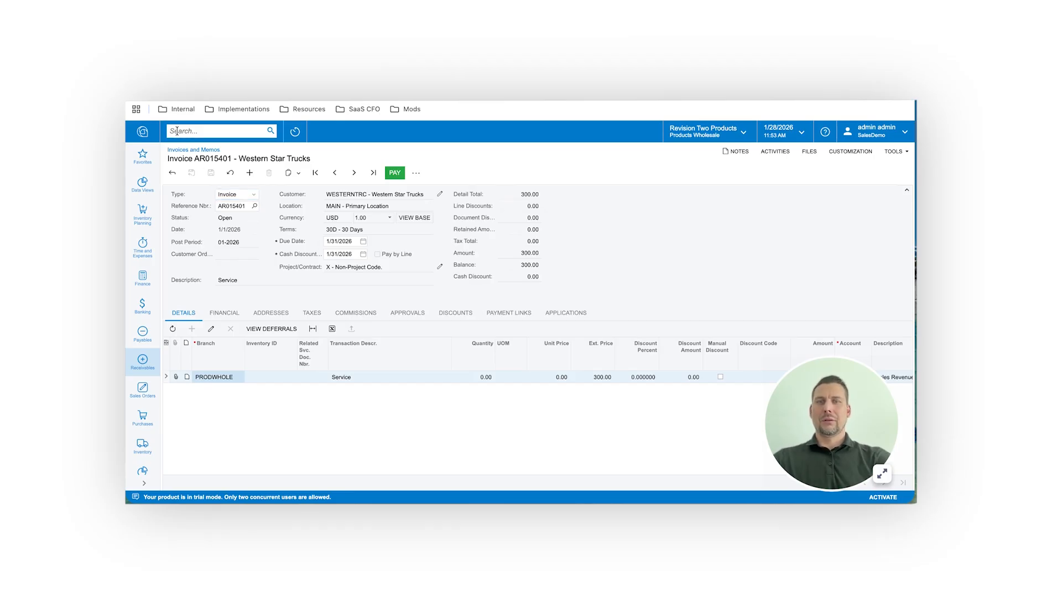
pyautogui.write('write')
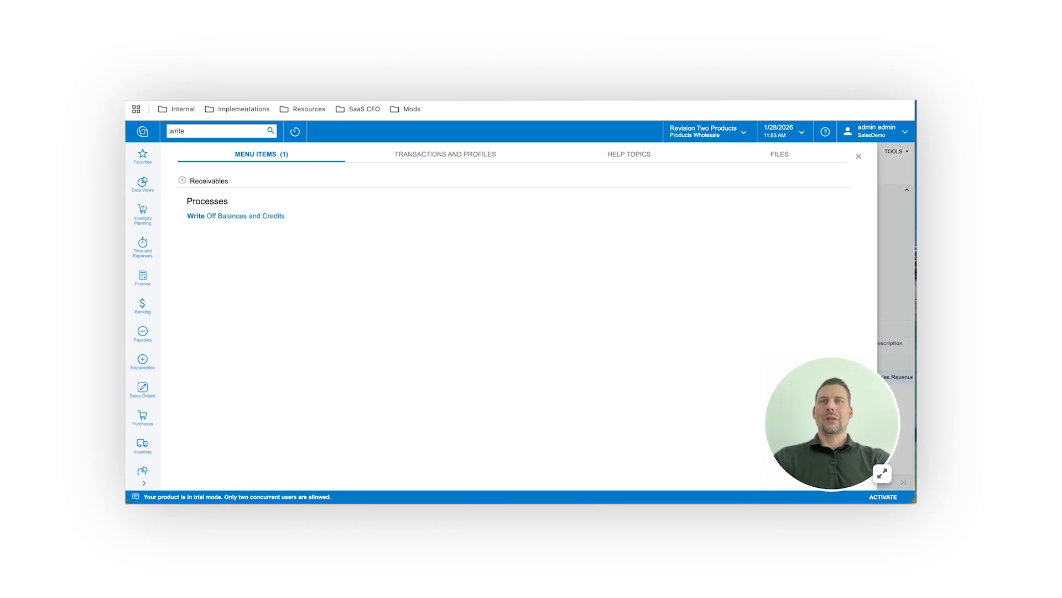
pyautogui.click(229, 217)
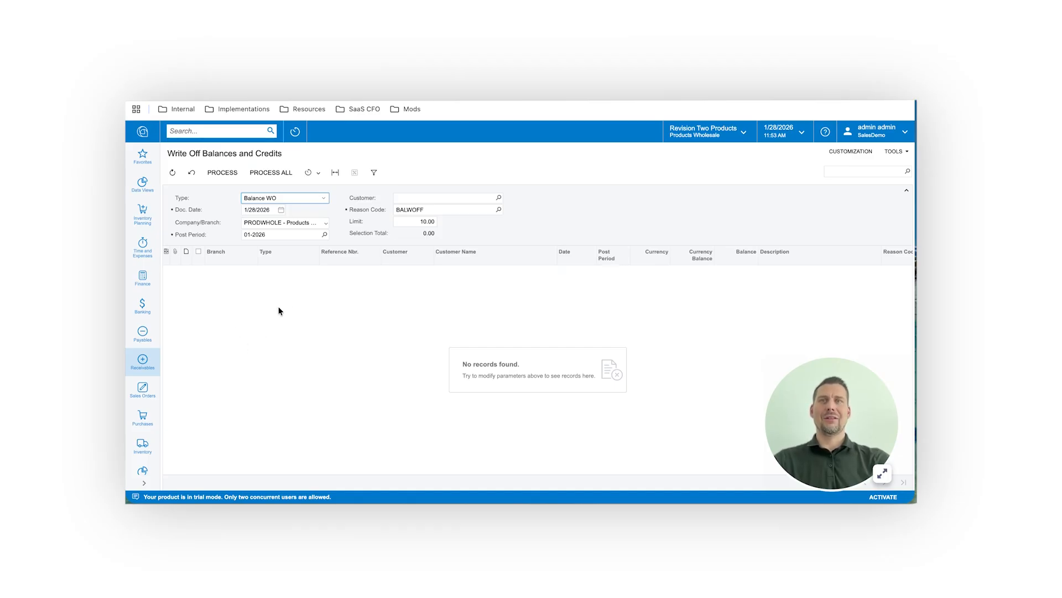
pyautogui.click(324, 199)
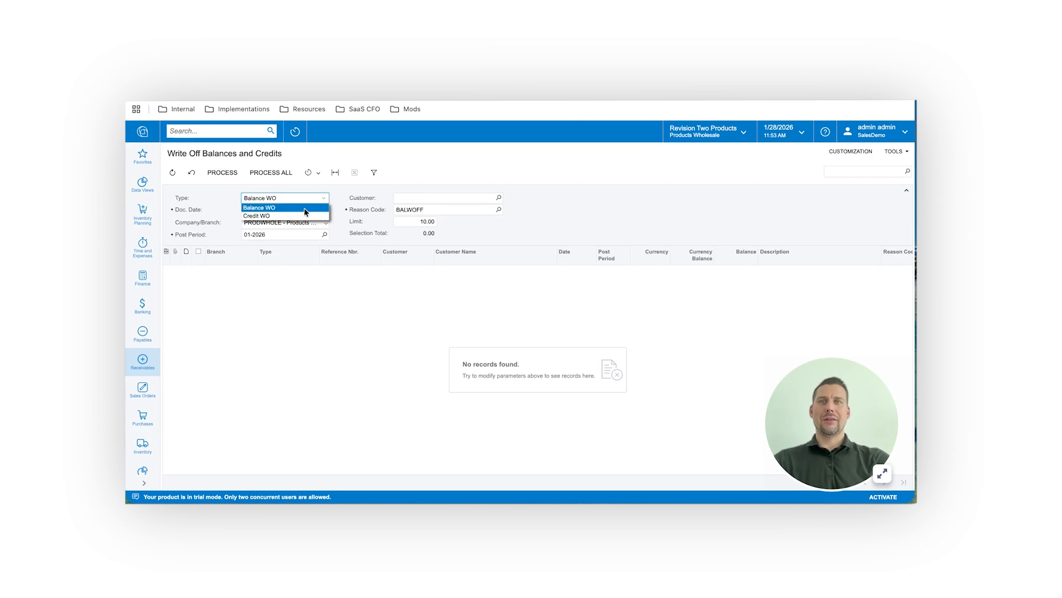
pyautogui.click(307, 208)
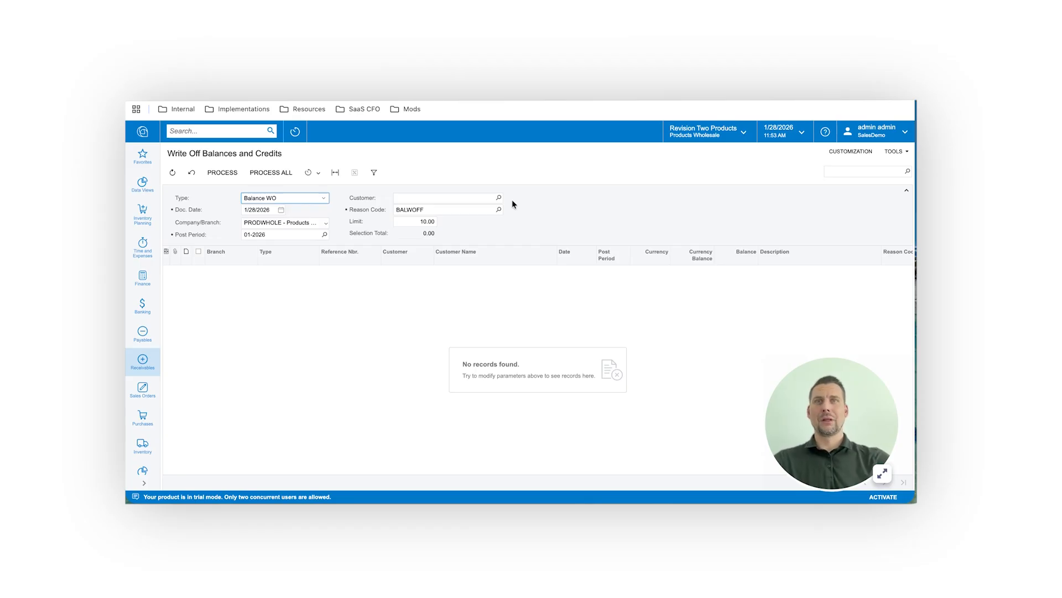
# - Open Invoices and Memos in a separate browser tab and identify the customer on the open 300.00 USD invoice dated 1/1/2026
pyautogui.click(440, 198)
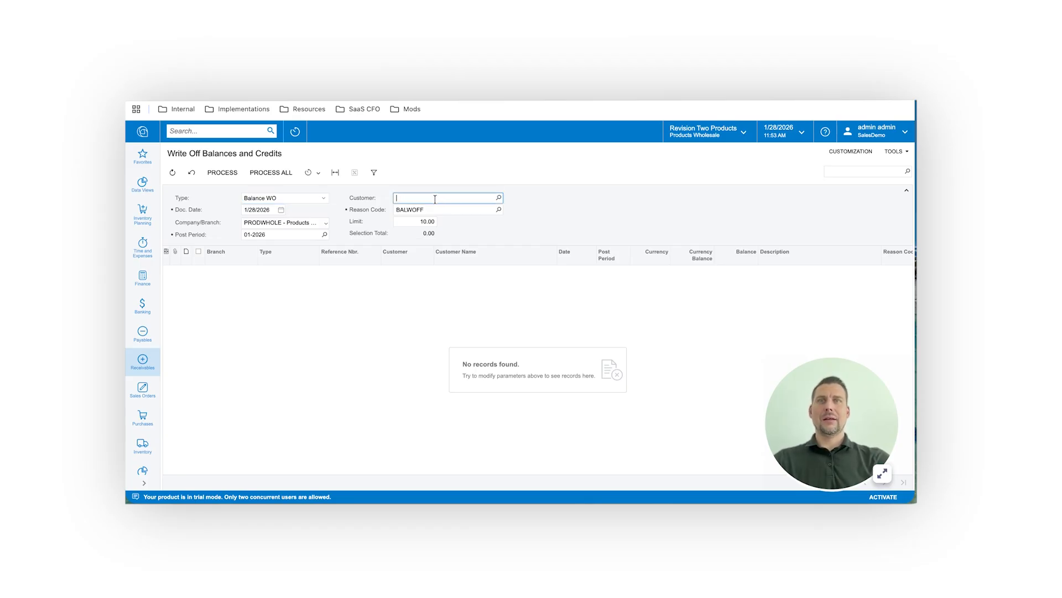
pyautogui.click(142, 361)
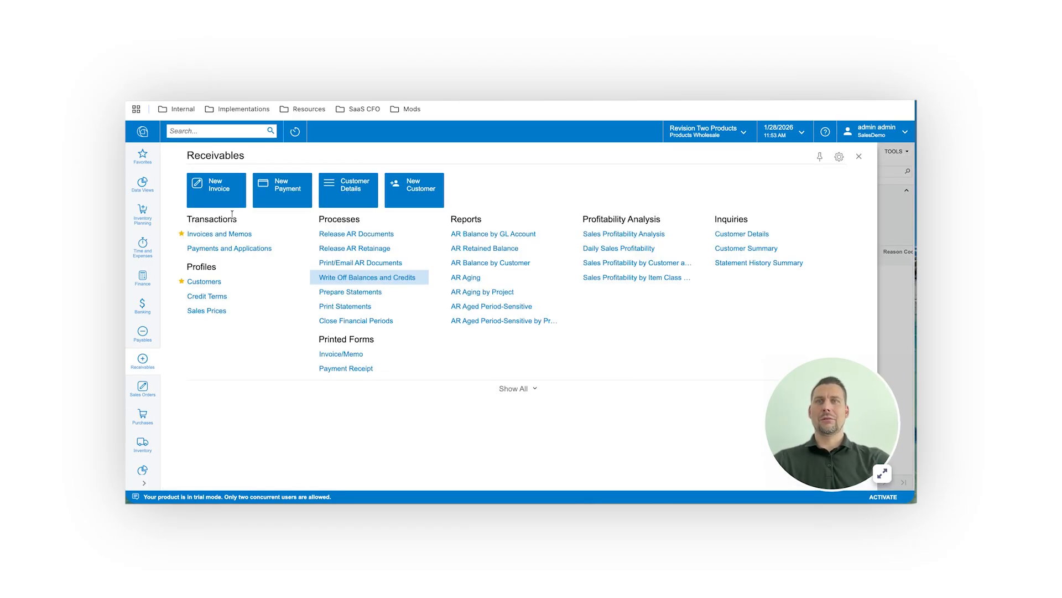
pyautogui.rightClick(217, 234)
pyautogui.click(218, 248)
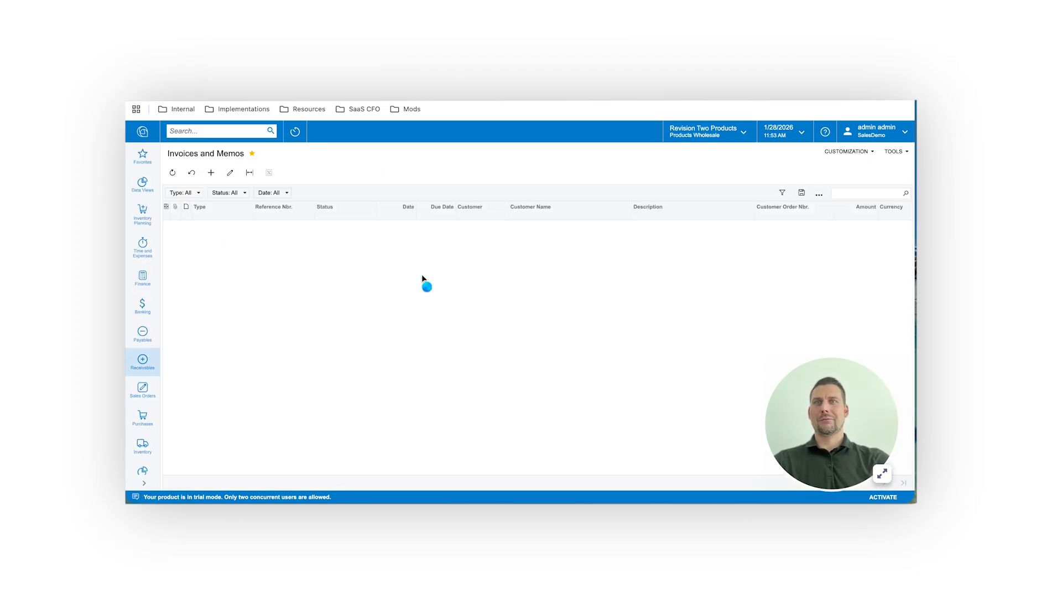
pyautogui.click(536, 242)
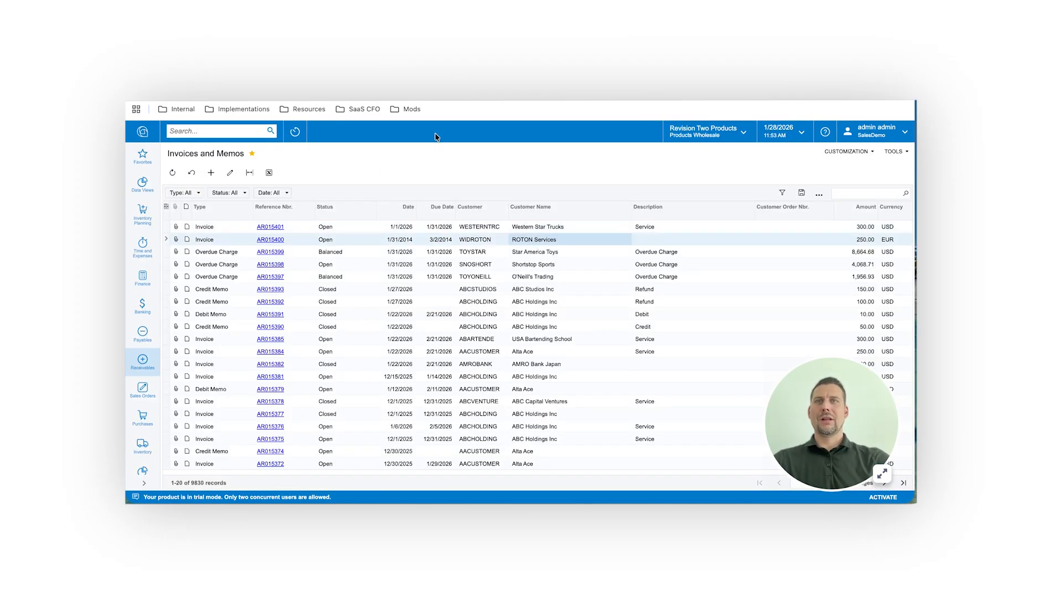
pyautogui.hotkey('ctrl', 'shift', 'Tab')
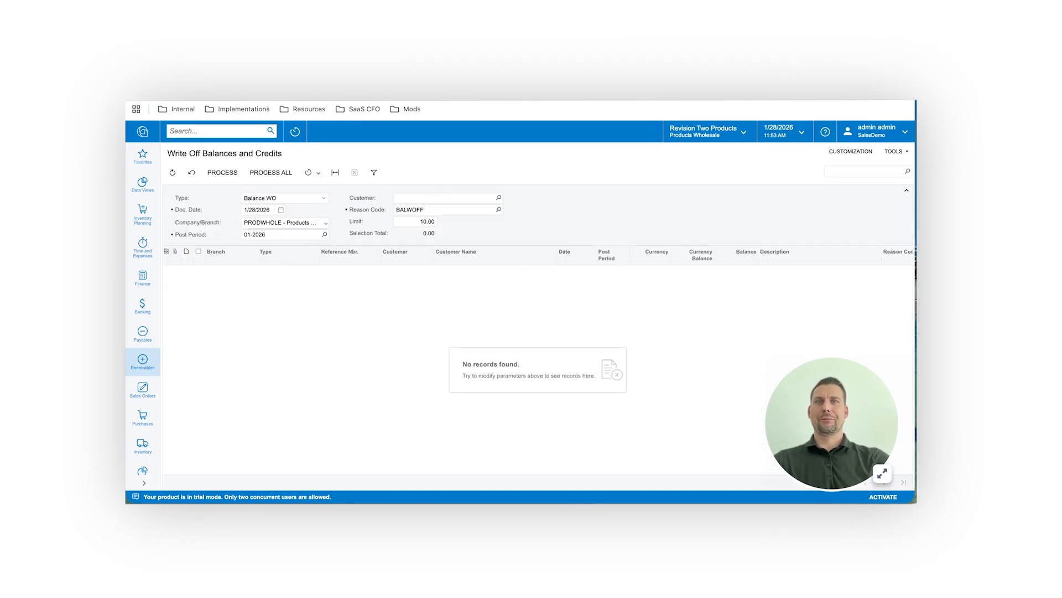
pyautogui.hotkey('ctrl', 'Tab')
pyautogui.click(554, 227)
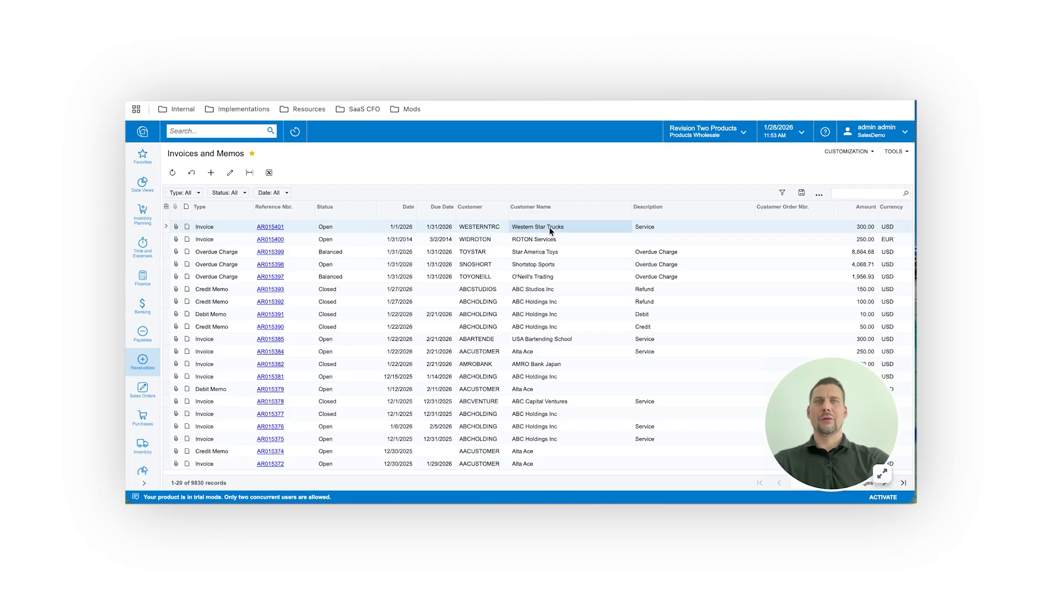
# - Return to the write-off form and set the customer to WESTERNTRC - Western Star Trucks
pyautogui.hotkey('ctrl', 'shift', 'Tab')
pyautogui.click(403, 197)
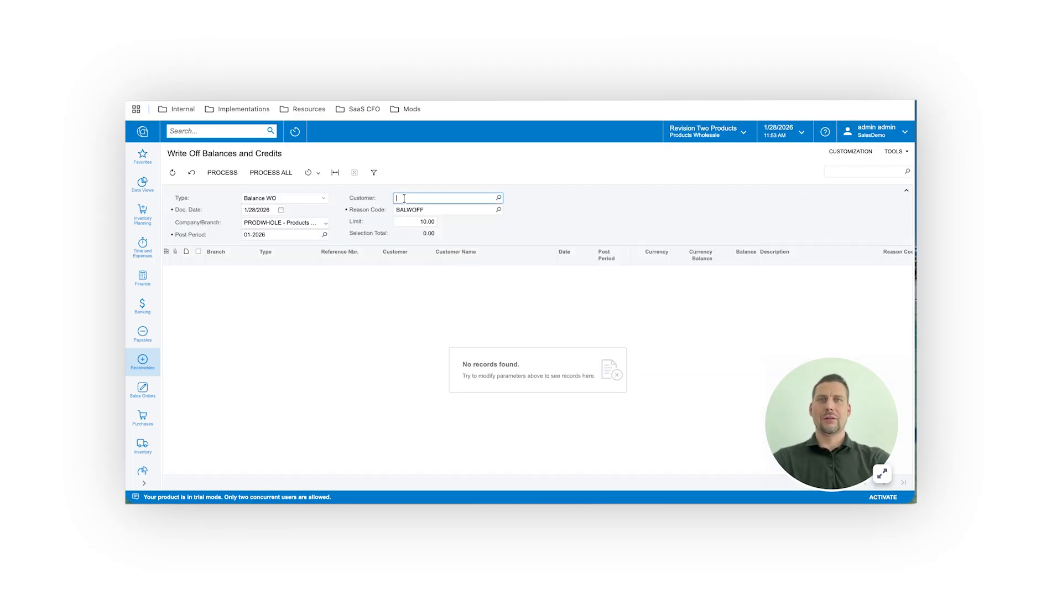
pyautogui.write('west')
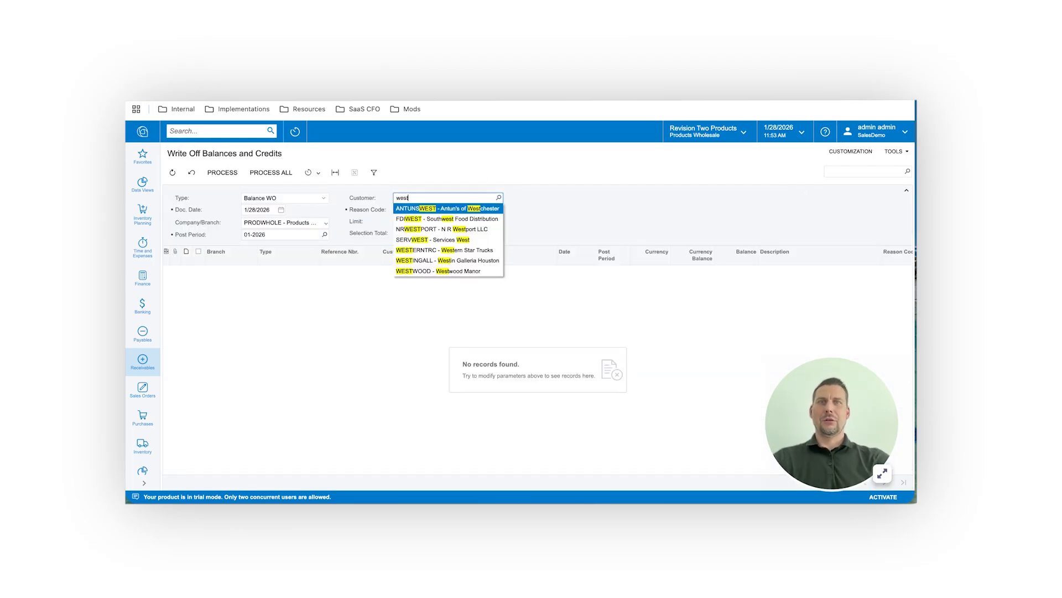
pyautogui.click(465, 255)
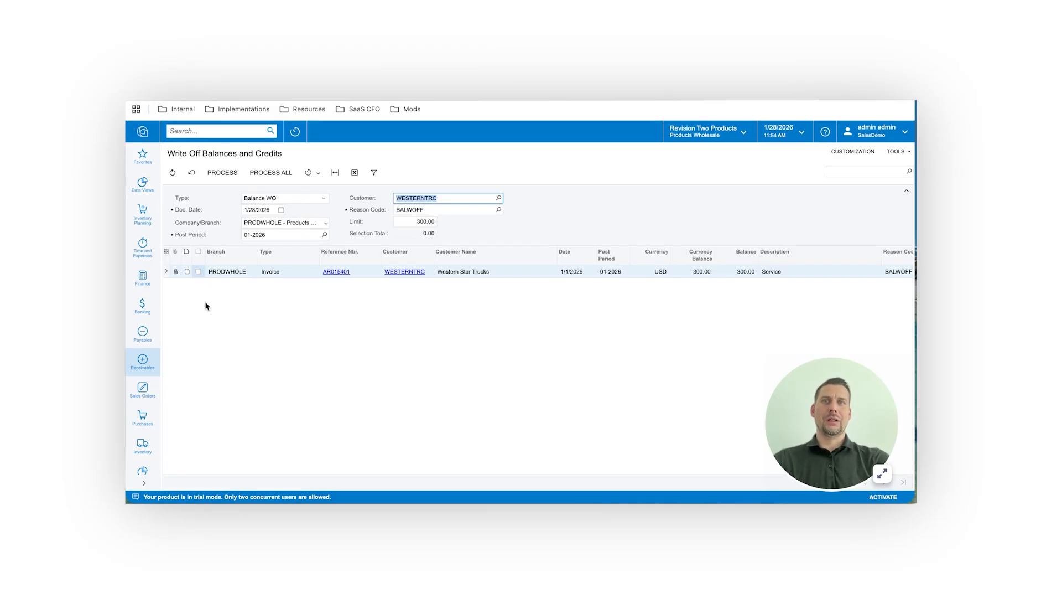
# - Select the listed Western Star Trucks invoice, set the reason code to ALLOWANCE and process the write-off
pyautogui.click(198, 272)
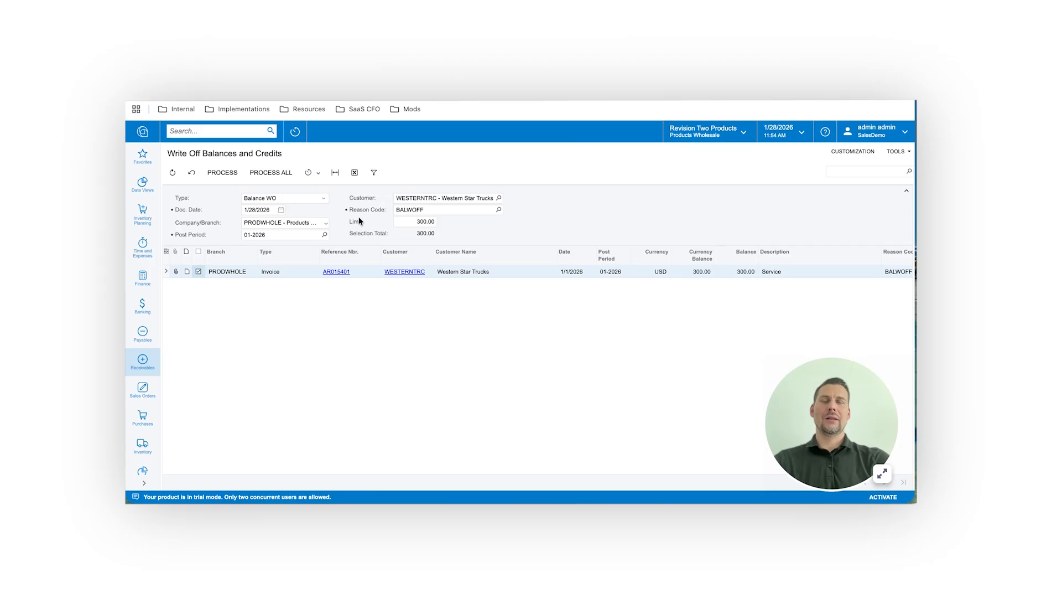
pyautogui.click(499, 211)
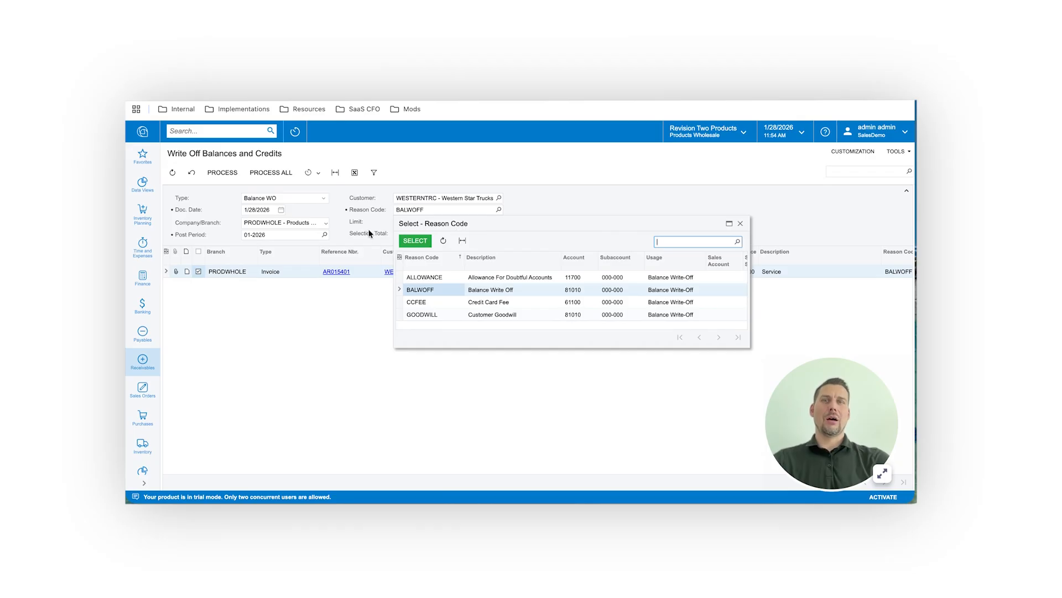
pyautogui.doubleClick(536, 279)
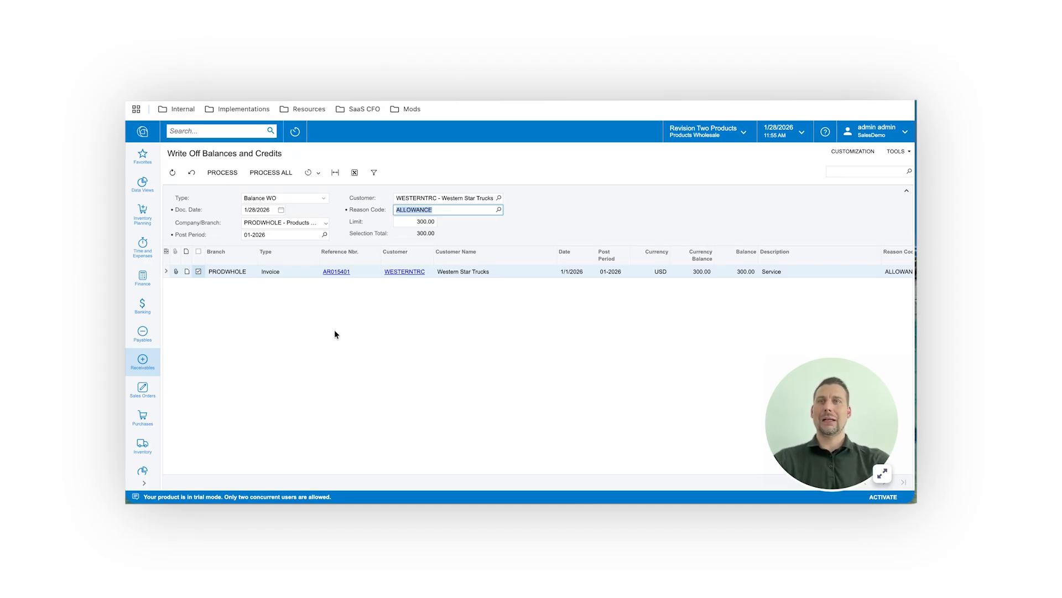
pyautogui.click(232, 176)
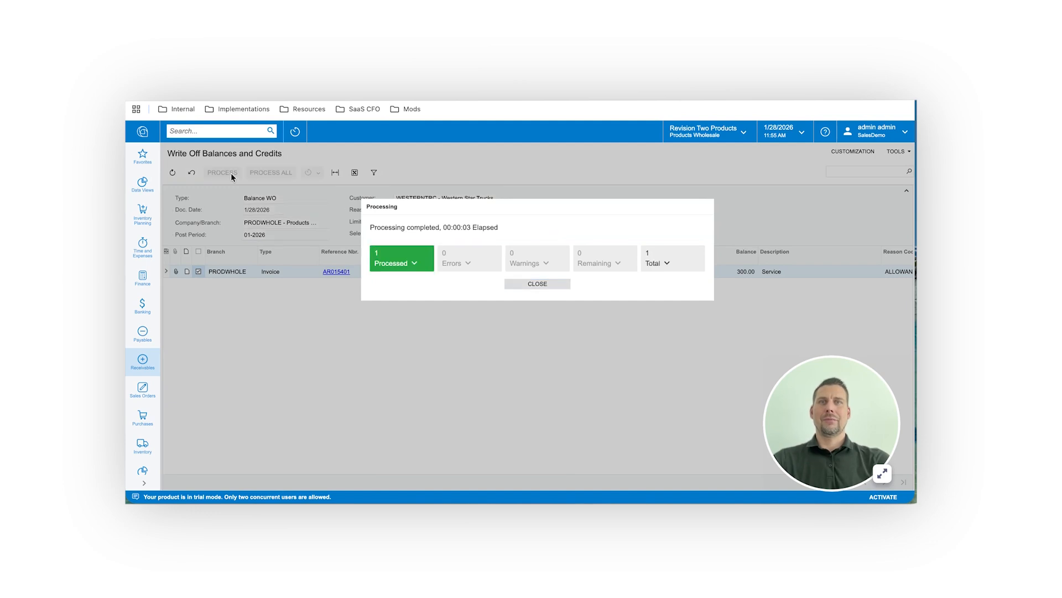
# - Open the processed Western Star Trucks invoice from the processing results and examine its status, balance and applications
pyautogui.click(418, 264)
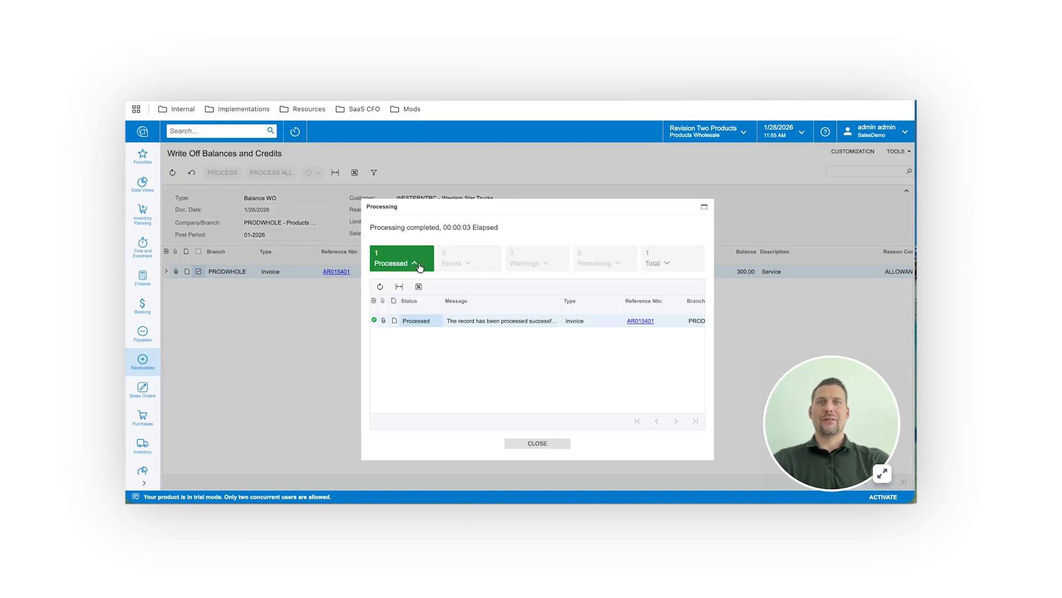
pyautogui.hscroll(5, 663, 372)
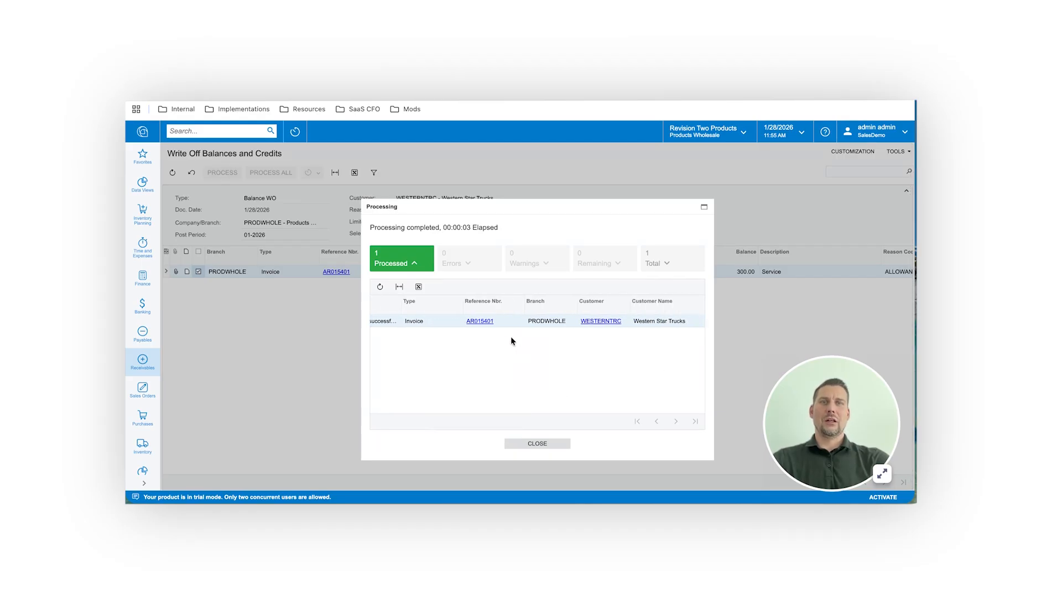
pyautogui.click(483, 323)
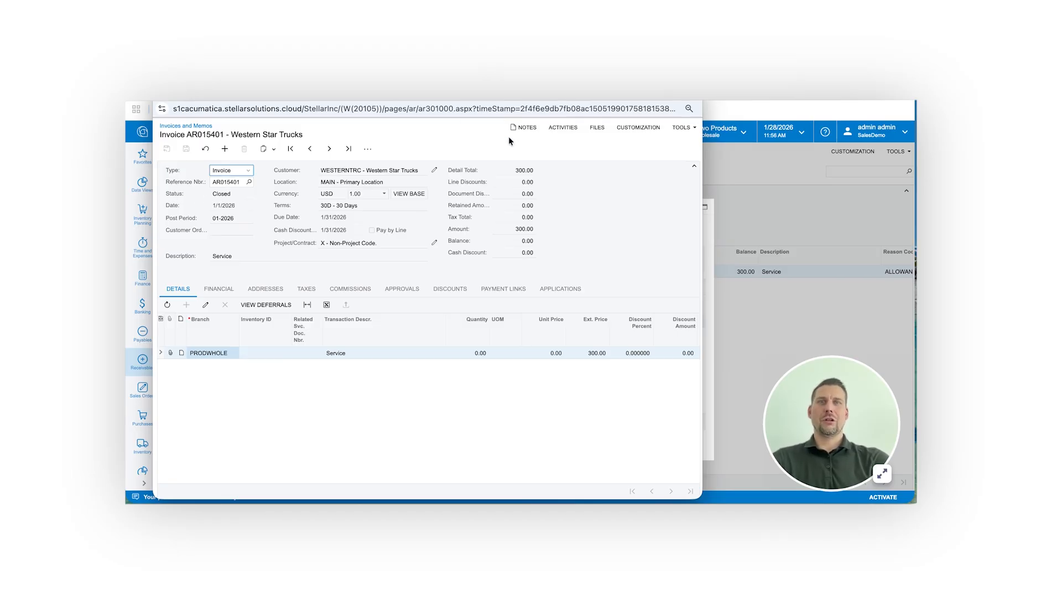
pyautogui.click(561, 289)
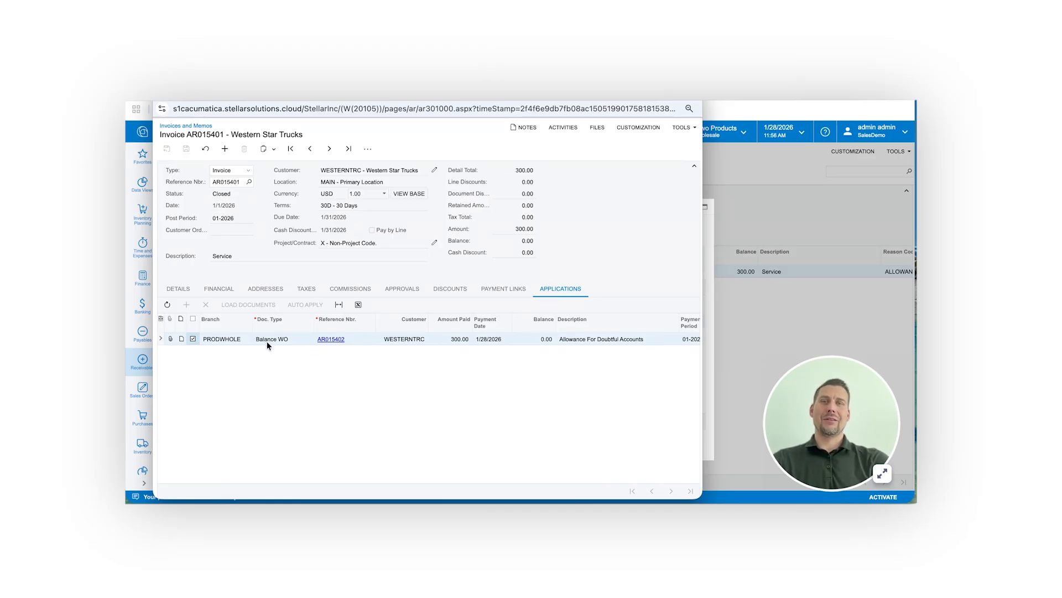
# - Open the Balance WO document applied to the invoice and look through its available document types
pyautogui.click(330, 340)
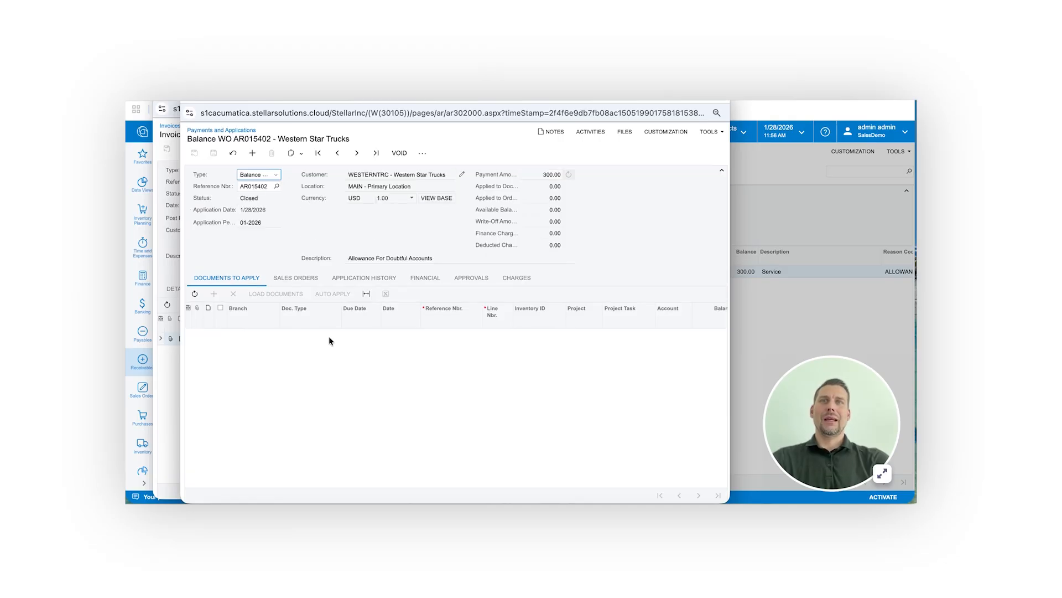
pyautogui.click(277, 178)
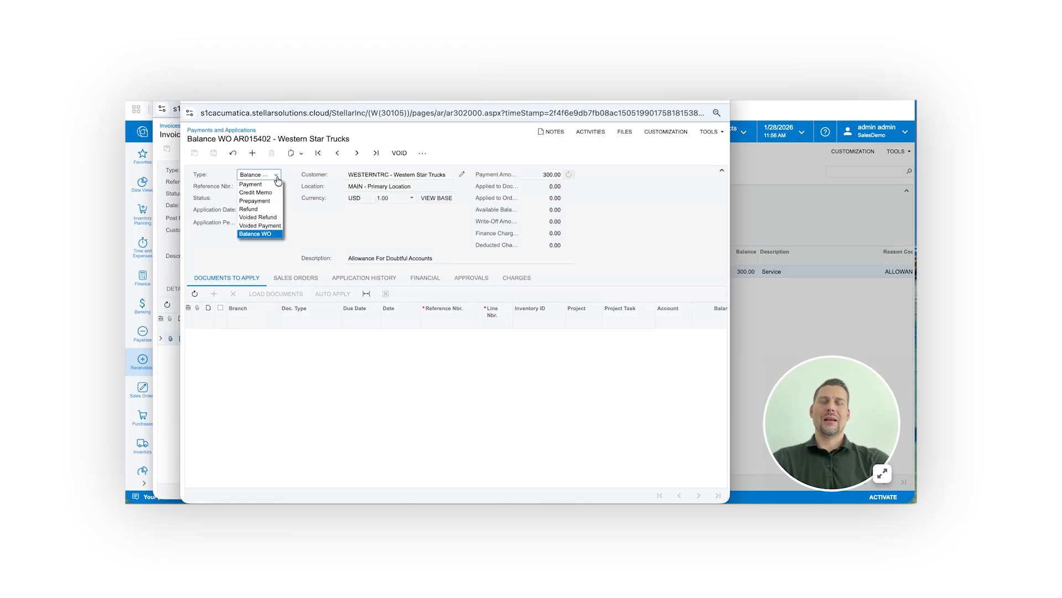
pyautogui.click(334, 242)
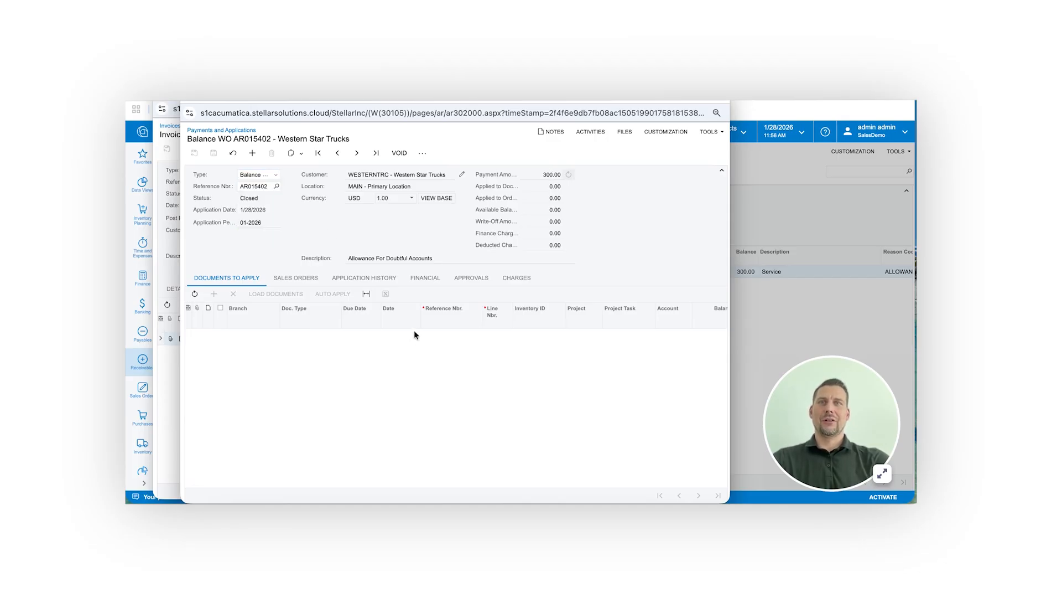
# - Open the GL batch linked in the write-off's financial details, examine its debit and credit lines, and close the documents and processing results
pyautogui.click(427, 278)
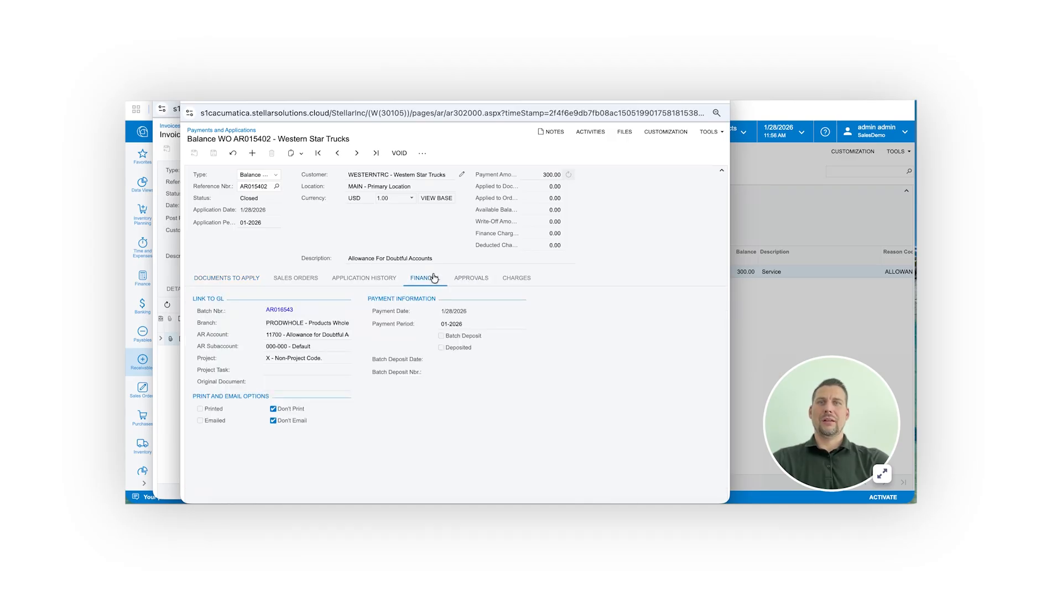
pyautogui.click(281, 311)
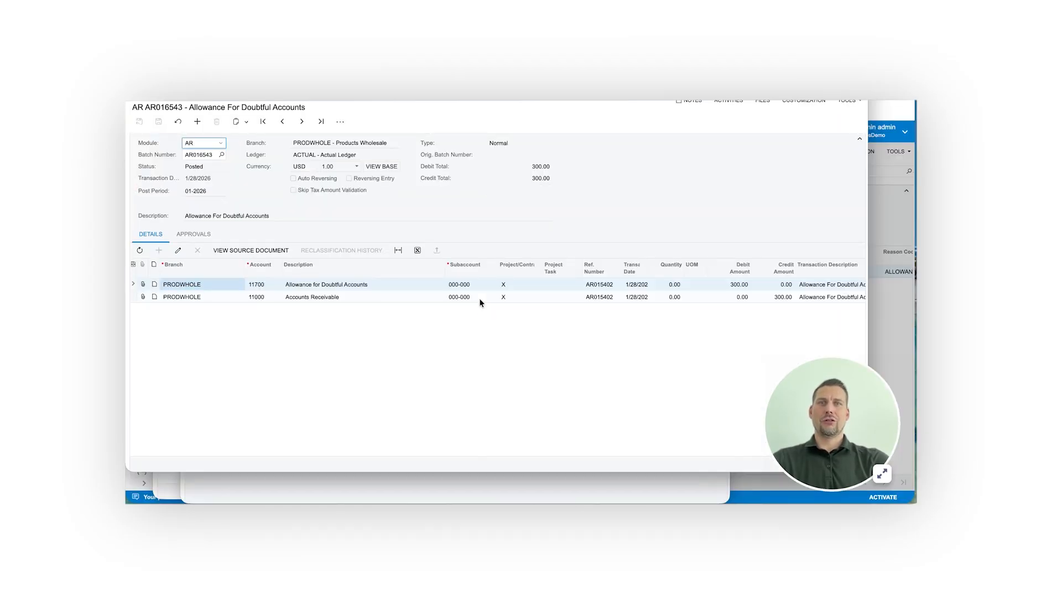
pyautogui.click(773, 297)
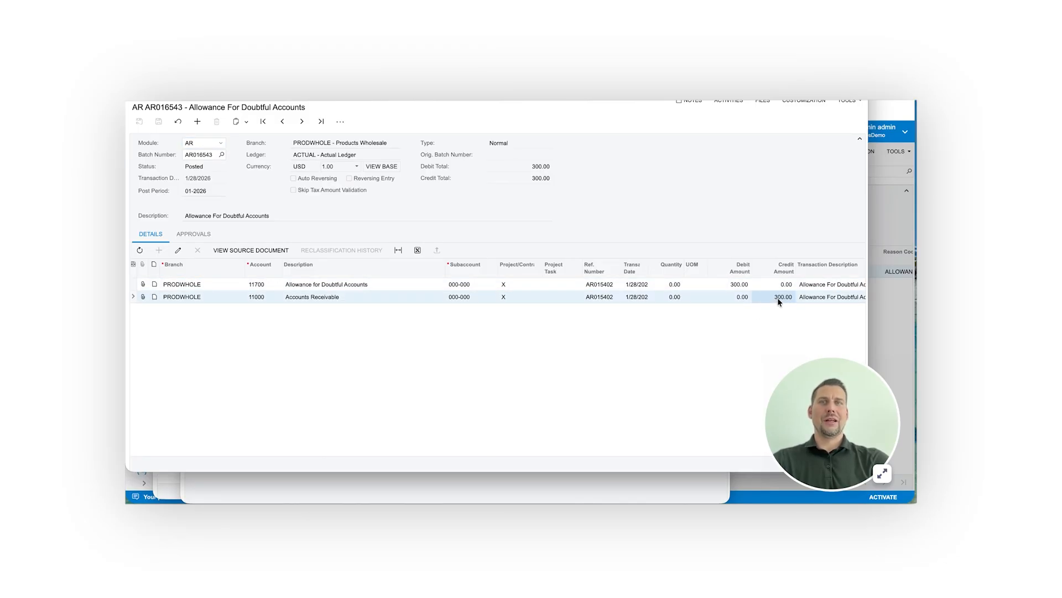
pyautogui.click(775, 284)
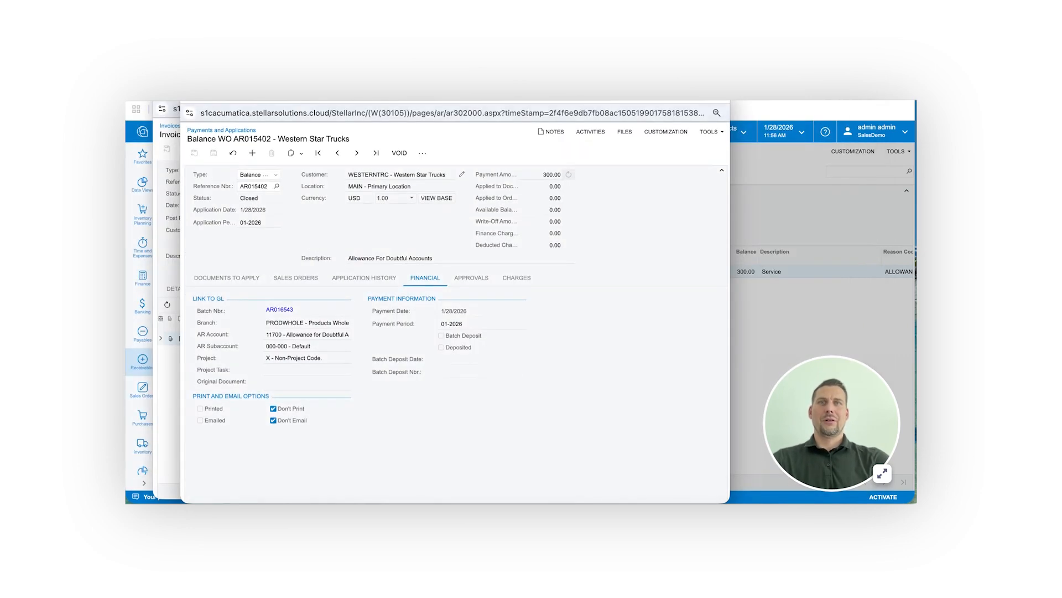
pyautogui.click(190, 100)
pyautogui.click(162, 101)
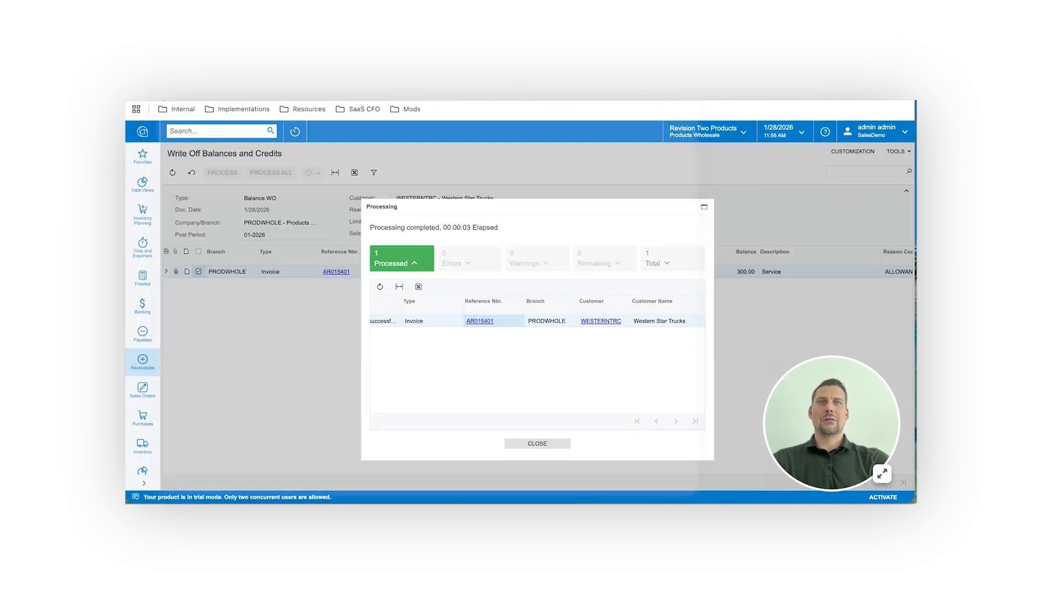
pyautogui.click(525, 445)
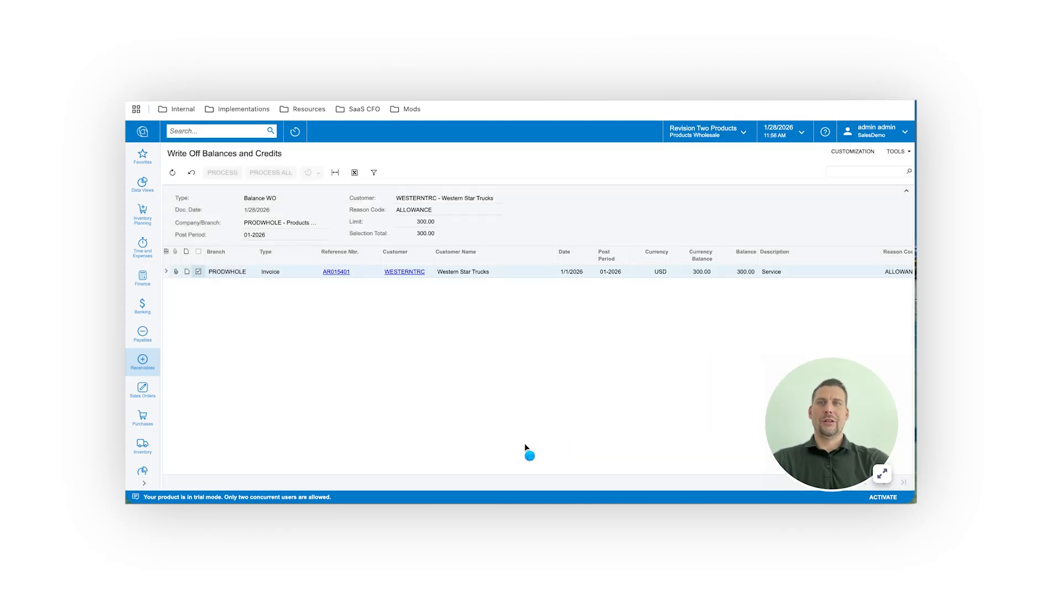
# - Open the Account Details inquiry and examine the write-off entry in the Allowance for Doubtful Accounts for 01-2026
pyautogui.click(135, 287)
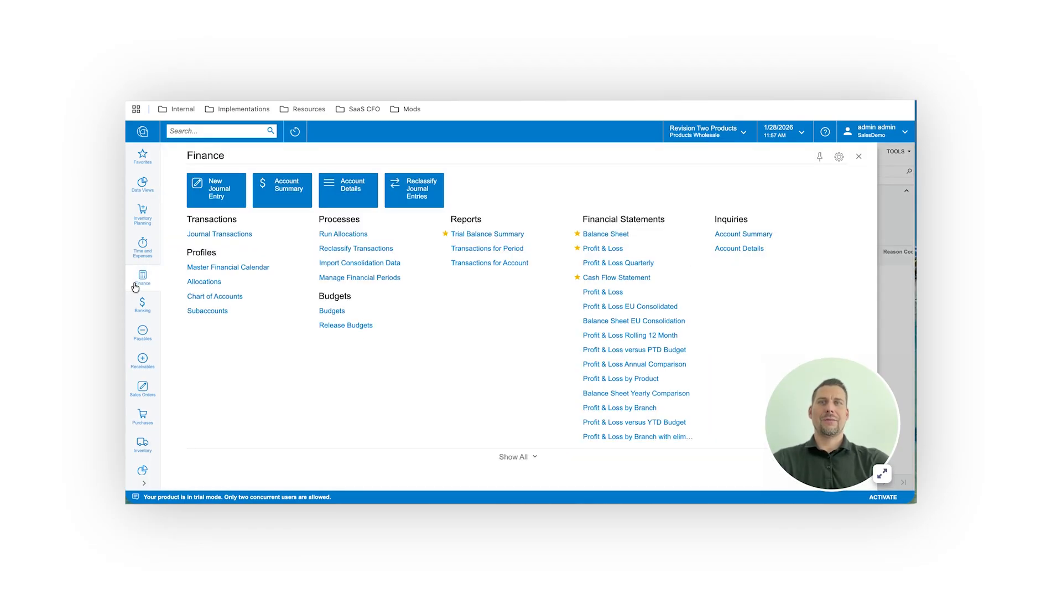
pyautogui.click(746, 253)
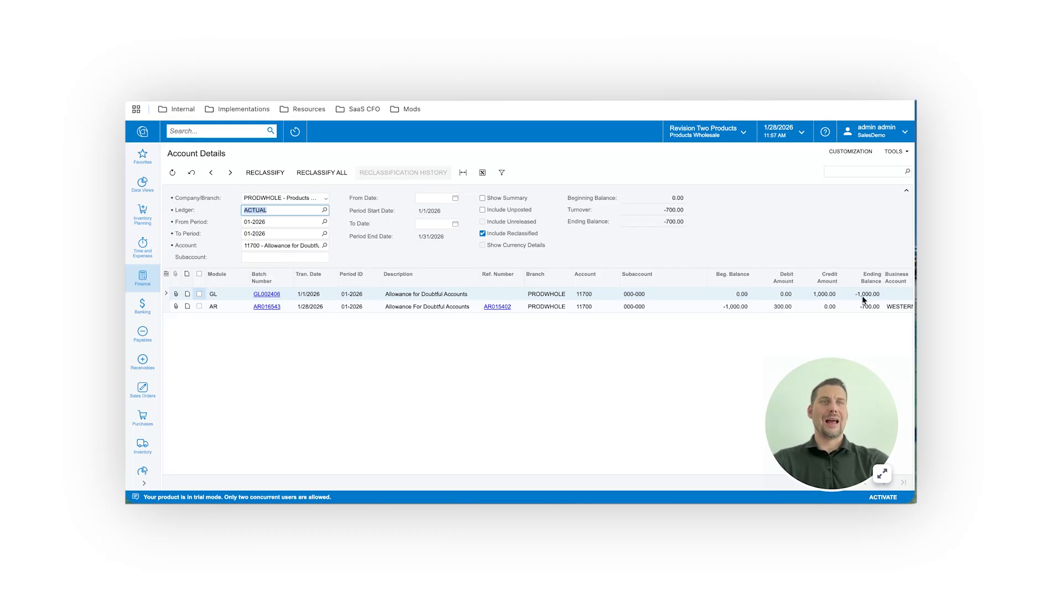
pyautogui.click(381, 306)
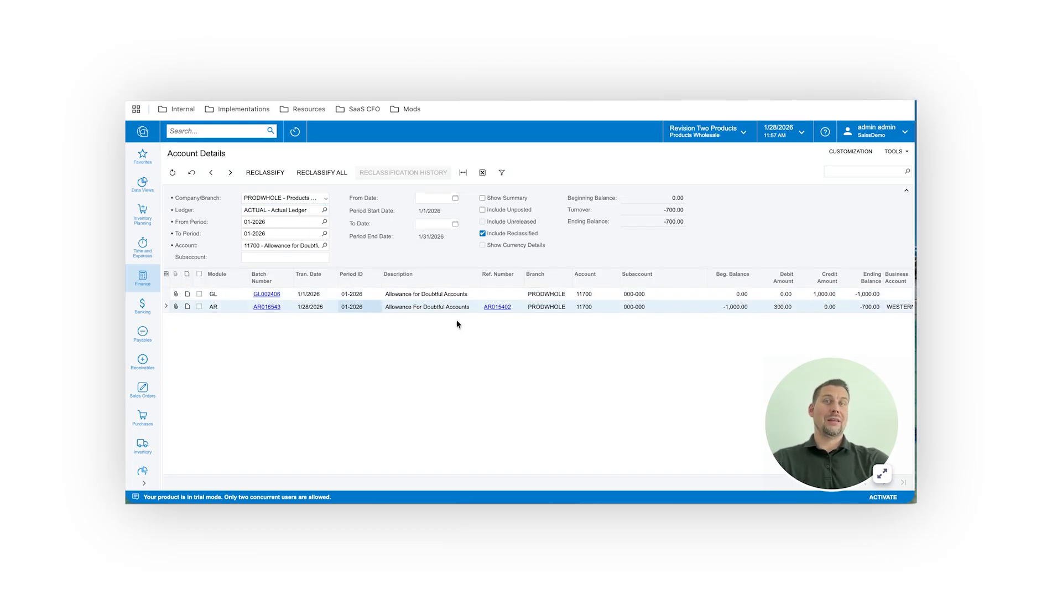